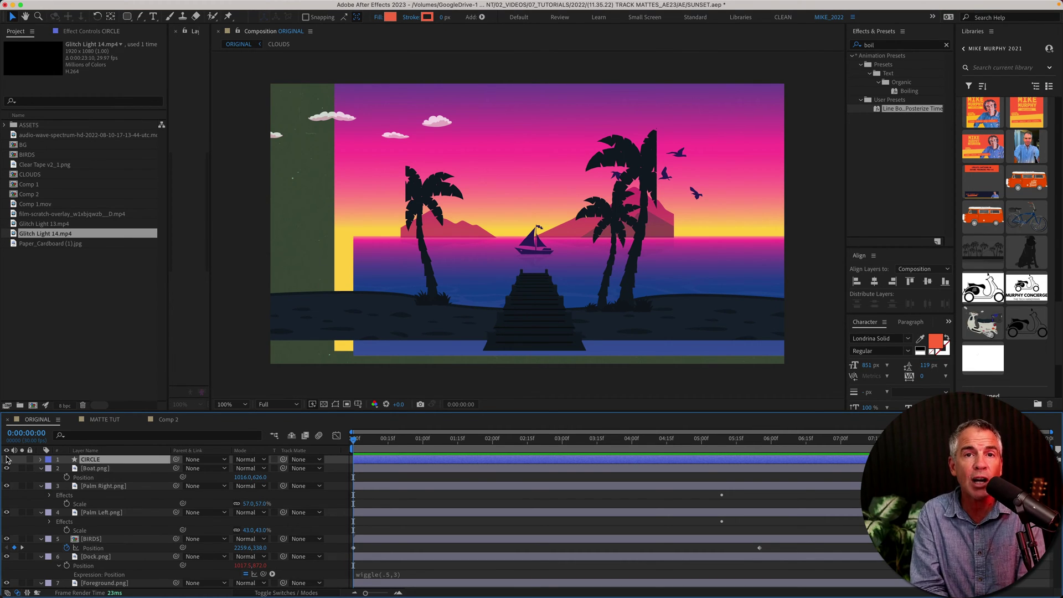
Show the orange CIRCLE layer over the sunset scene and reveal the Ellipse tool options
{"action": "left_click", "coordinate": [7, 459]}
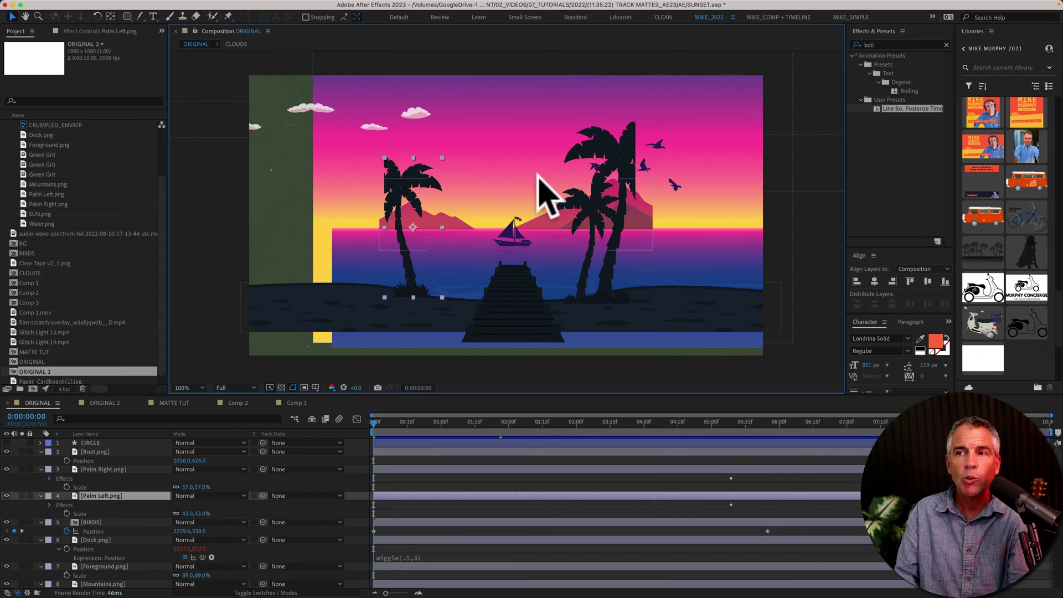
{"action": "left_click", "coordinate": [603, 182]}
{"action": "left_click", "coordinate": [537, 316]}
{"action": "left_click", "coordinate": [424, 324]}
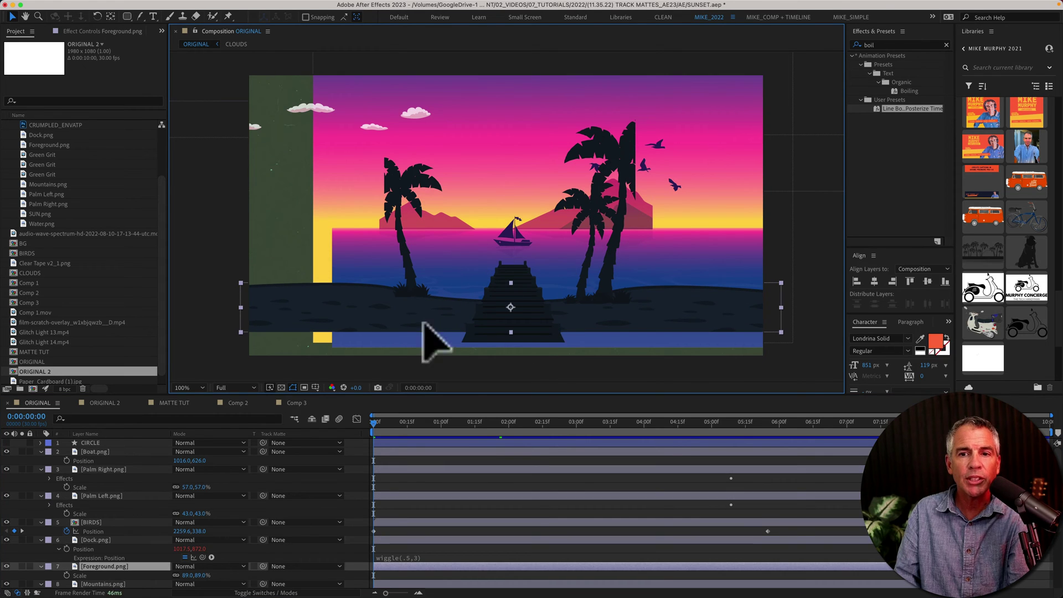
{"action": "left_click", "coordinate": [7, 443]}
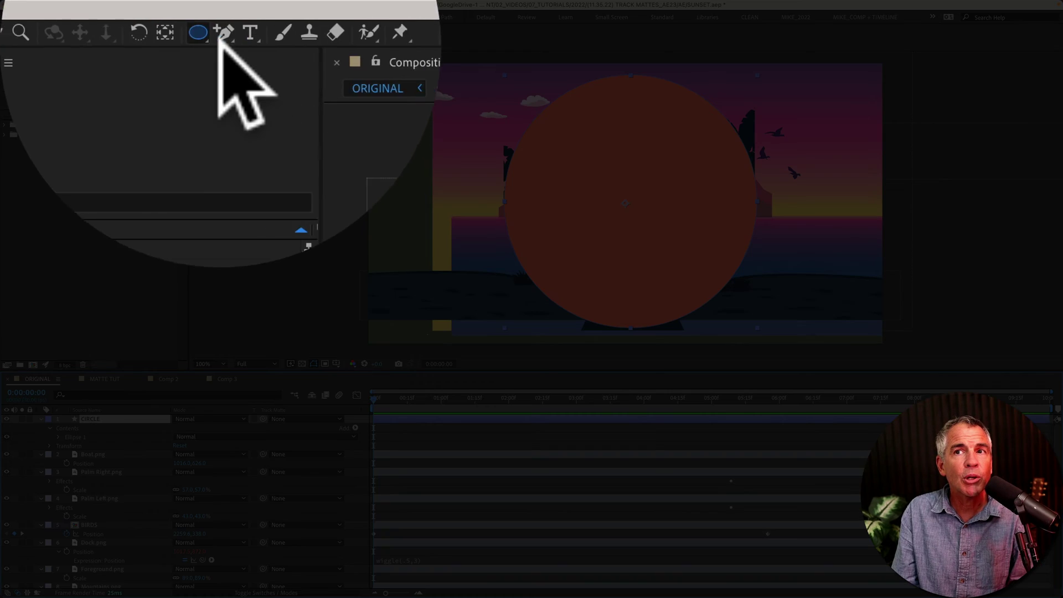
{"action": "left_click", "coordinate": [127, 16]}
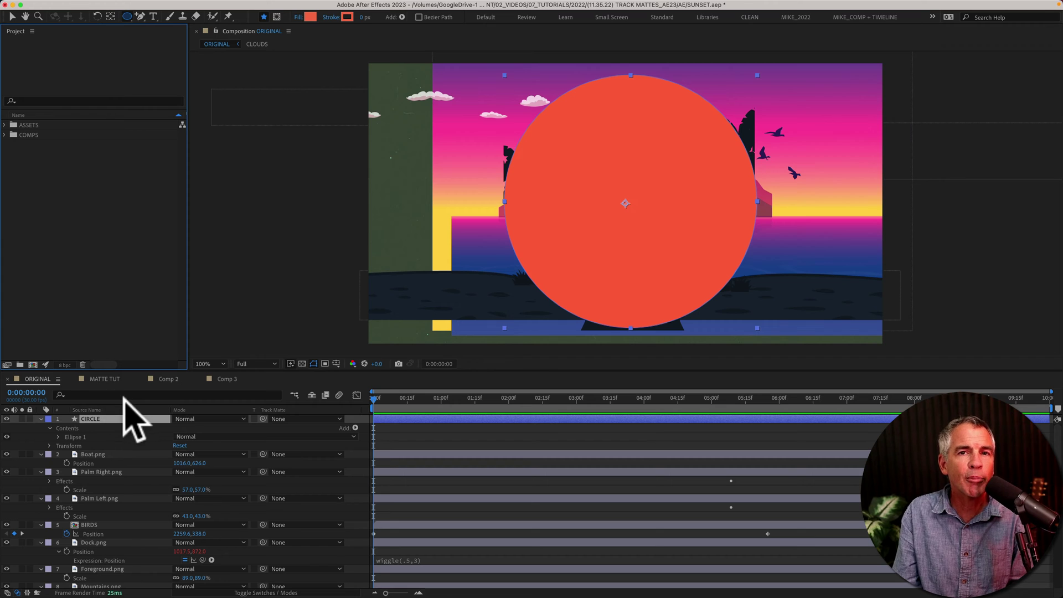
Hide CIRCLE and switch the timeline to show the Mode and Track Matte columns
{"action": "left_click", "coordinate": [6, 420]}
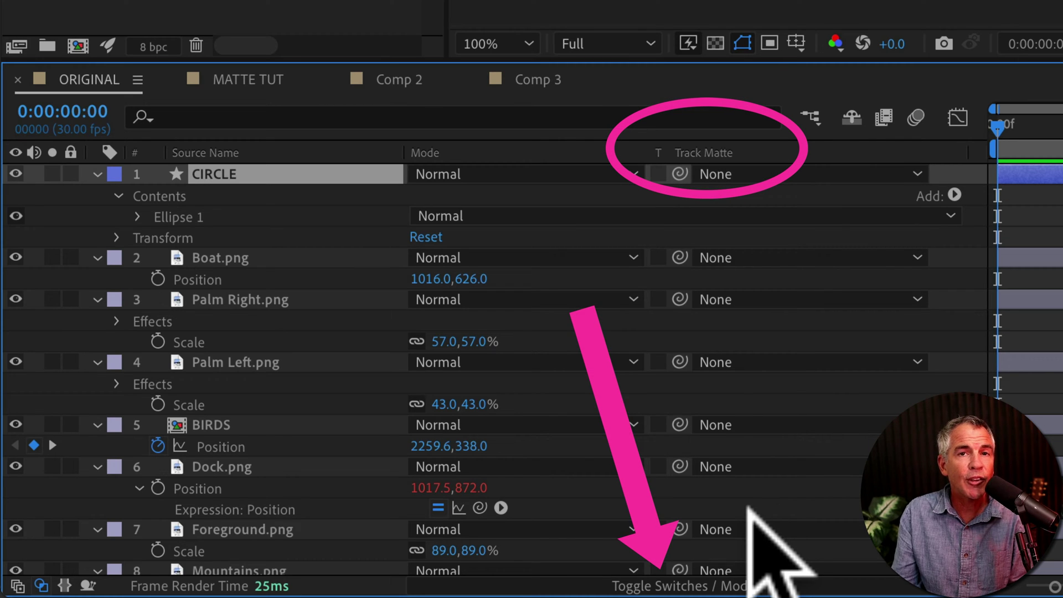
{"action": "left_click", "coordinate": [710, 586]}
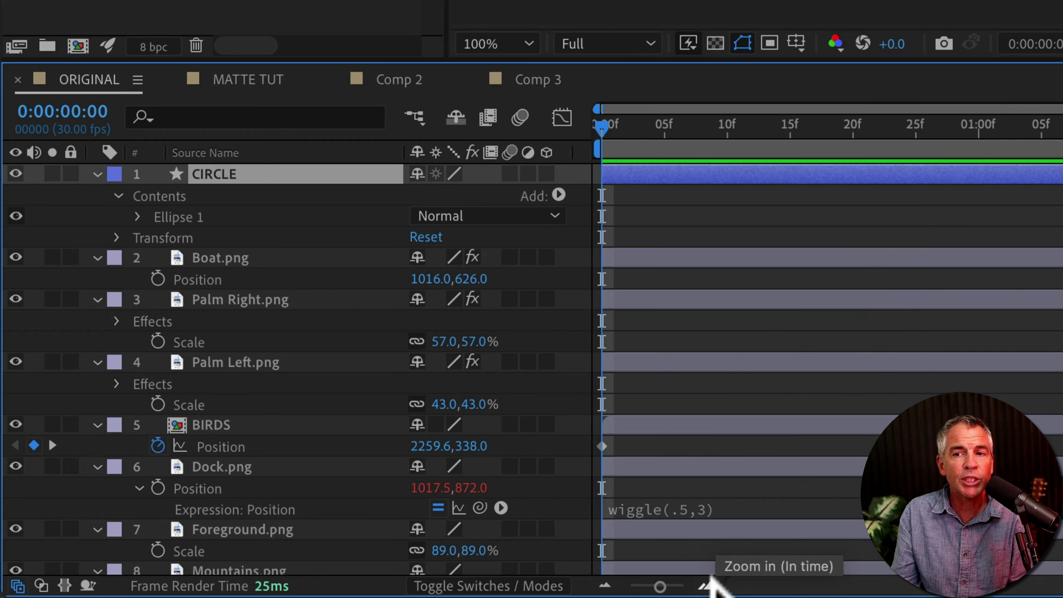
{"action": "key", "text": "F4"}
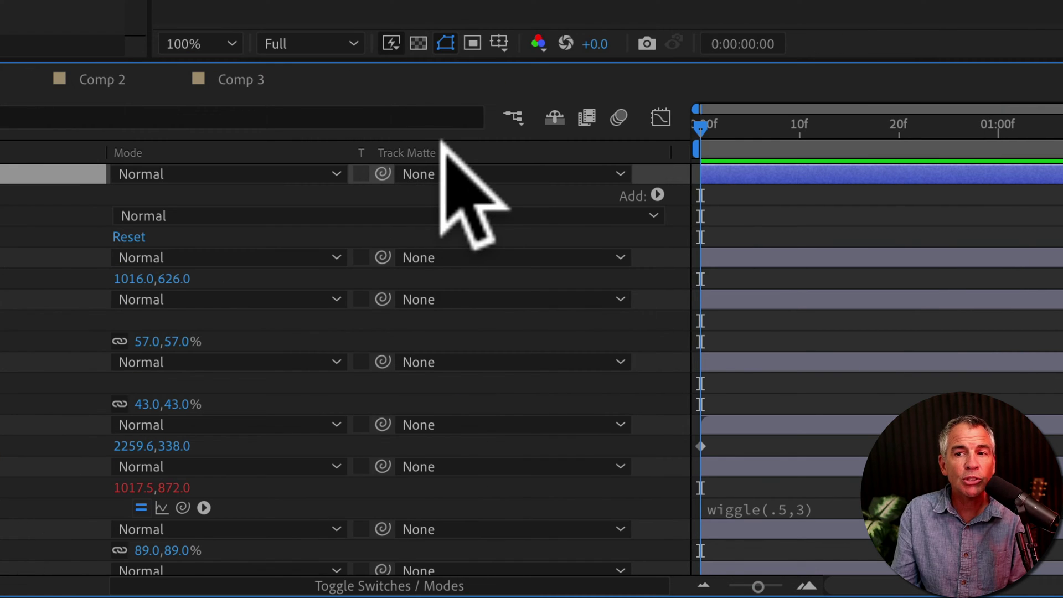
{"action": "right_click", "coordinate": [444, 153]}
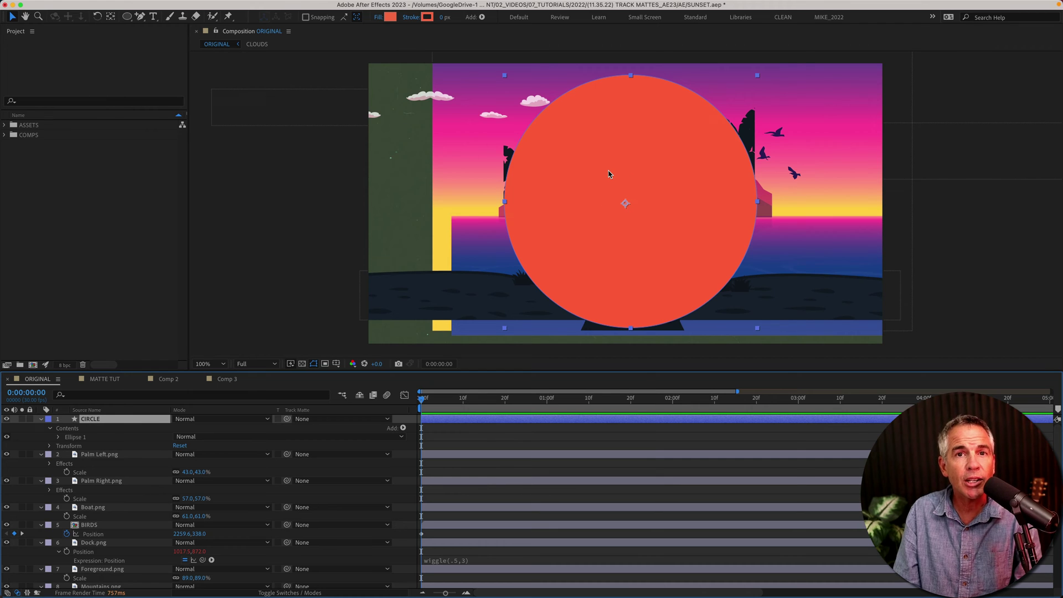
Set Palm Left.png's Track Matte to 1. CIRCLE and scrub its Scale to test clipping
{"action": "left_click", "coordinate": [156, 453]}
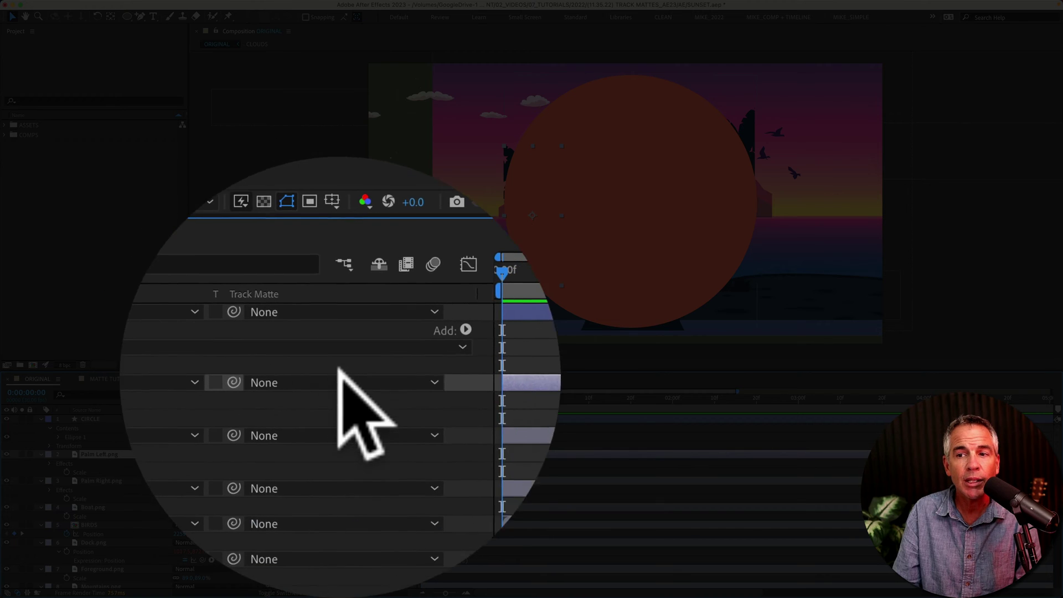
{"action": "left_click", "coordinate": [365, 375]}
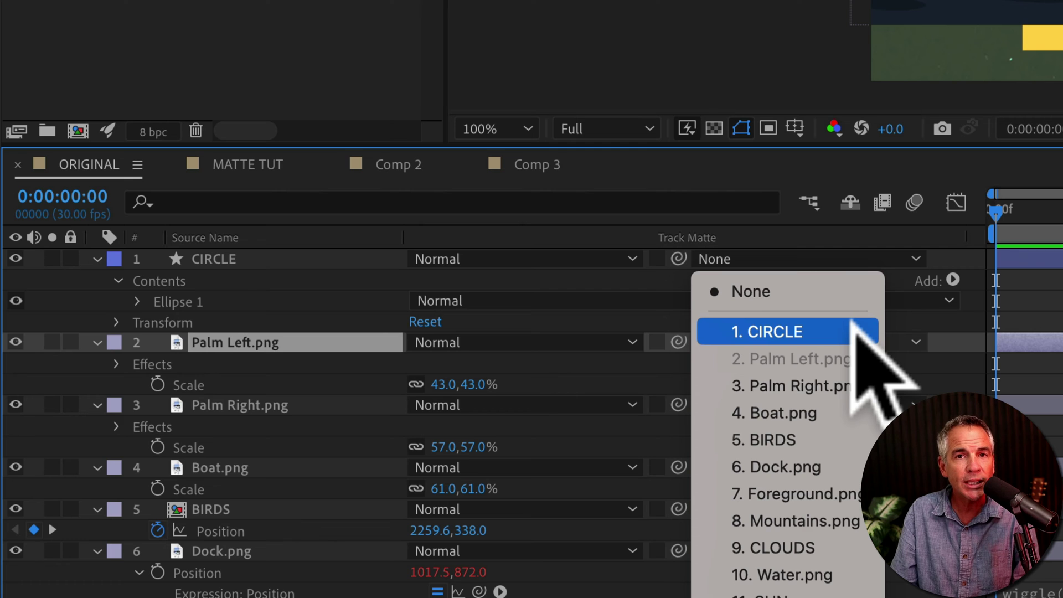
{"action": "left_click", "coordinate": [856, 331]}
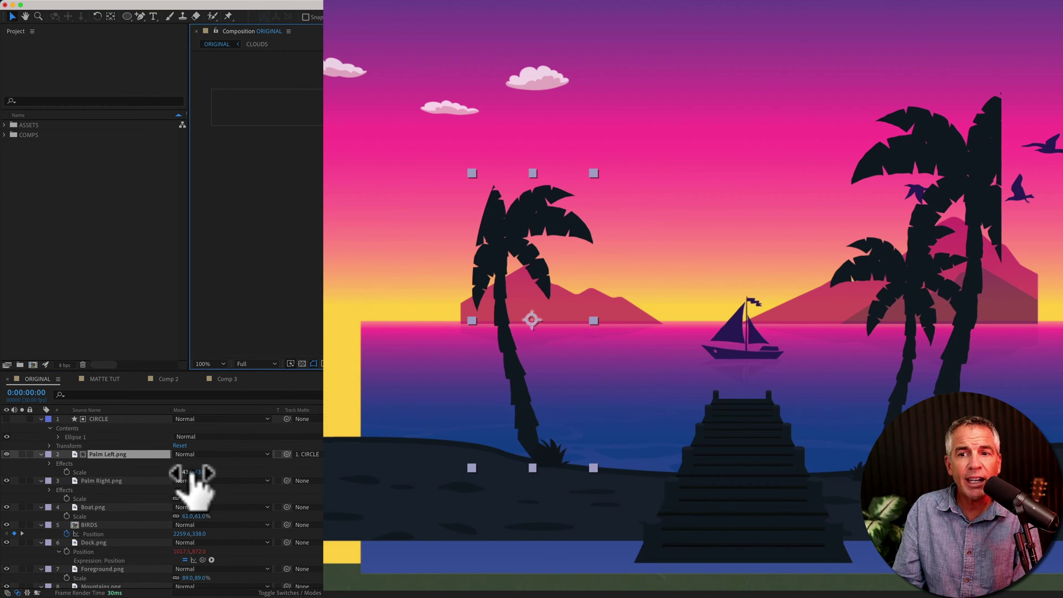
{"action": "mouse_move", "coordinate": [226, 384]}
{"action": "left_mouse_down"}
{"action": "mouse_move", "coordinate": [208, 472]}
{"action": "mouse_move", "coordinate": [277, 473]}
{"action": "mouse_move", "coordinate": [206, 478]}
{"action": "left_mouse_up"}
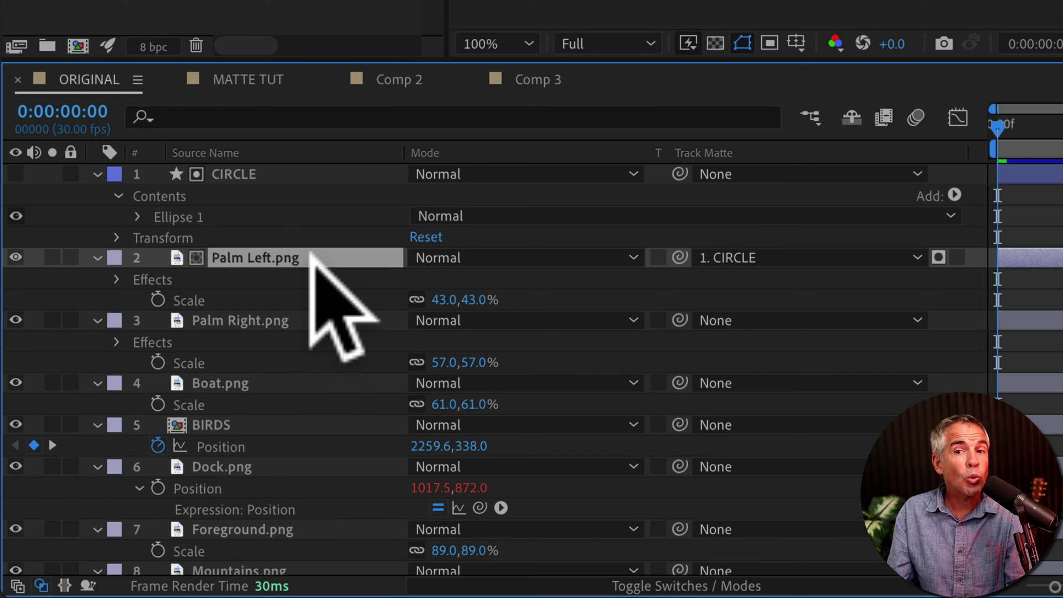
{"action": "left_click", "coordinate": [291, 320]}
{"action": "scroll", "coordinate": [295, 317], "scroll_direction": "down", "scroll_amount": 1}
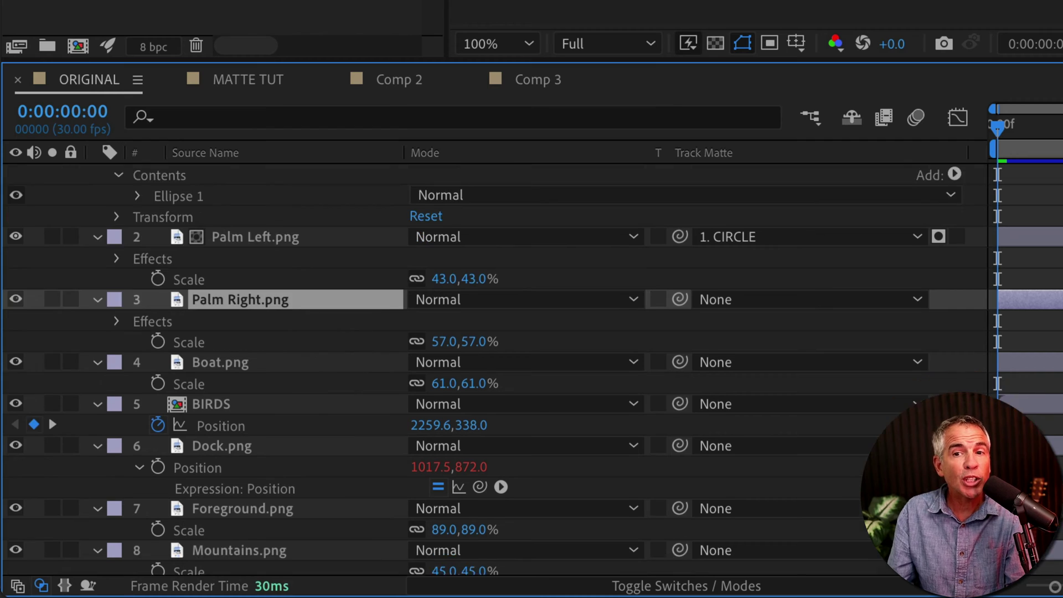
{"action": "scroll", "coordinate": [304, 316], "scroll_direction": "down", "scroll_amount": 5}
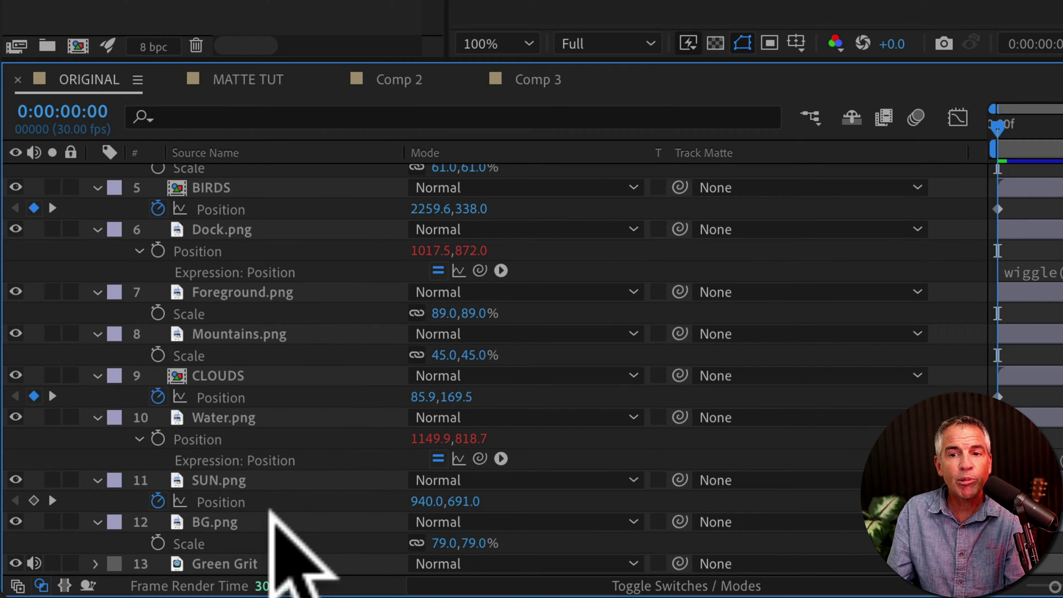
{"action": "left_click", "coordinate": [271, 519], "text": "shift"}
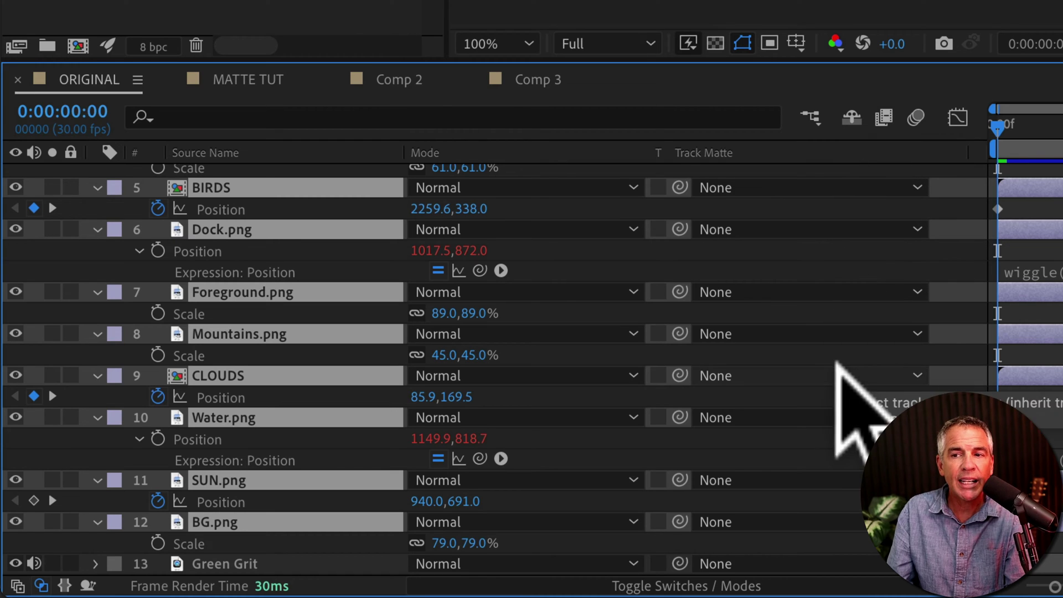
{"action": "left_click", "coordinate": [885, 228]}
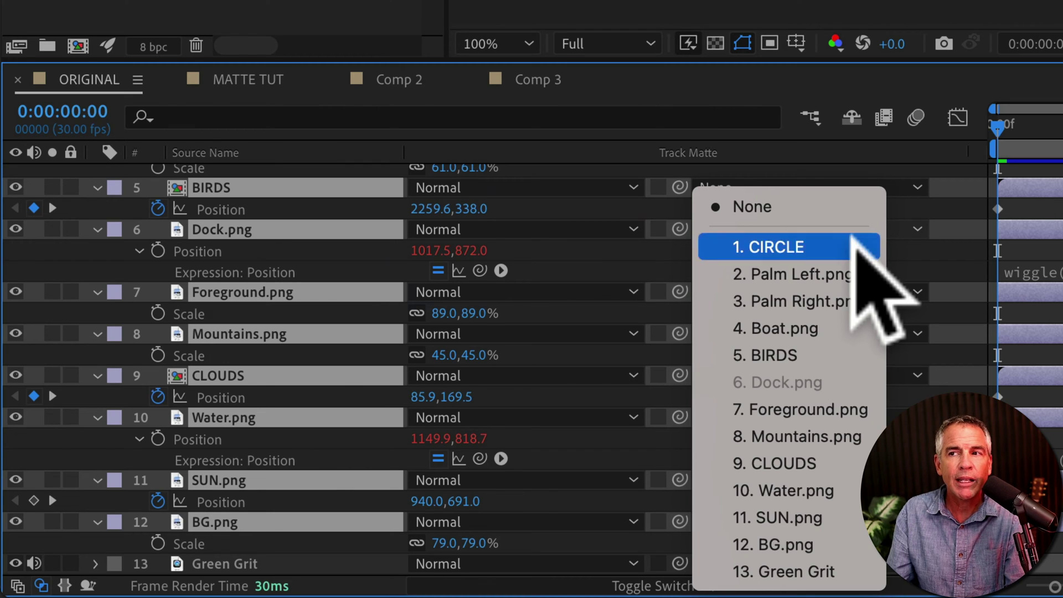
{"action": "left_click", "coordinate": [856, 243]}
{"action": "left_click", "coordinate": [307, 266]}
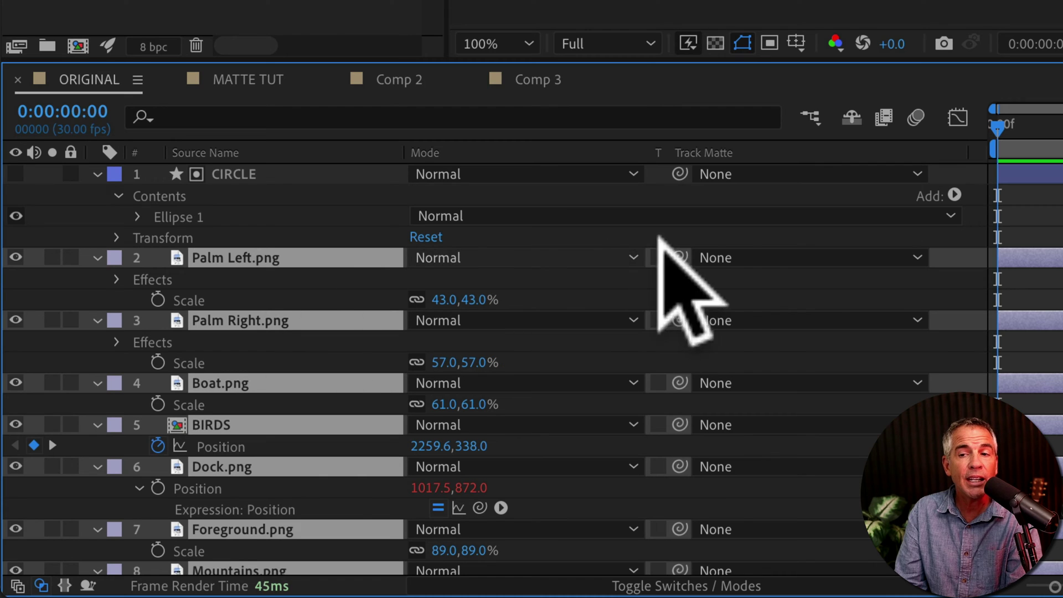
{"action": "left_click", "coordinate": [795, 257]}
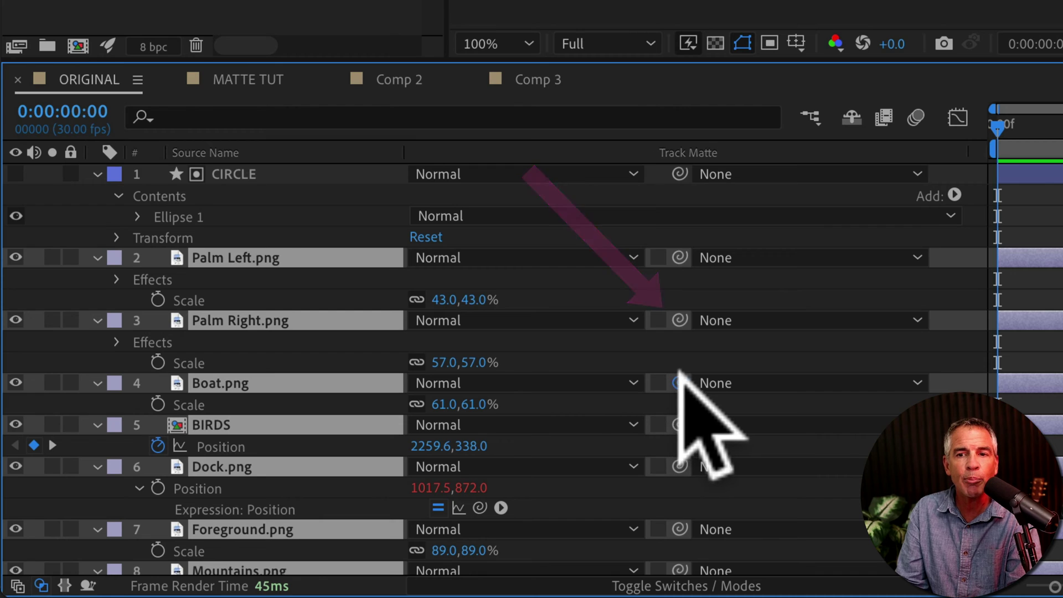
Pick-whip the scene layers' matte to CIRCLE, try Luma, return to Alpha, and invert it
{"action": "mouse_move", "coordinate": [680, 383]}
{"action": "left_mouse_down"}
{"action": "mouse_move", "coordinate": [242, 170]}
{"action": "mouse_move", "coordinate": [249, 177]}
{"action": "left_mouse_up"}
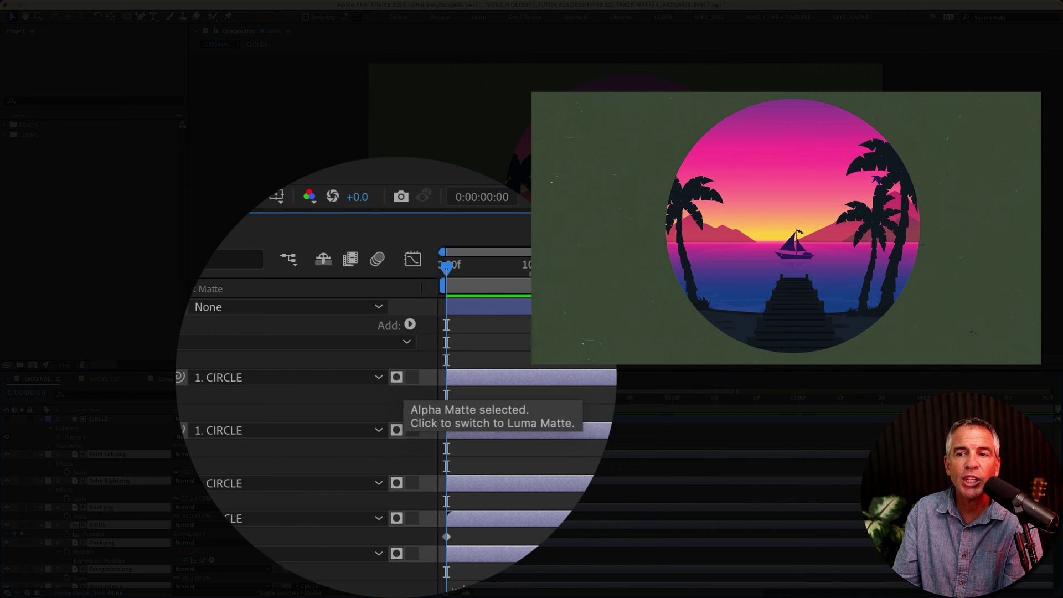
{"action": "left_click", "coordinate": [396, 377]}
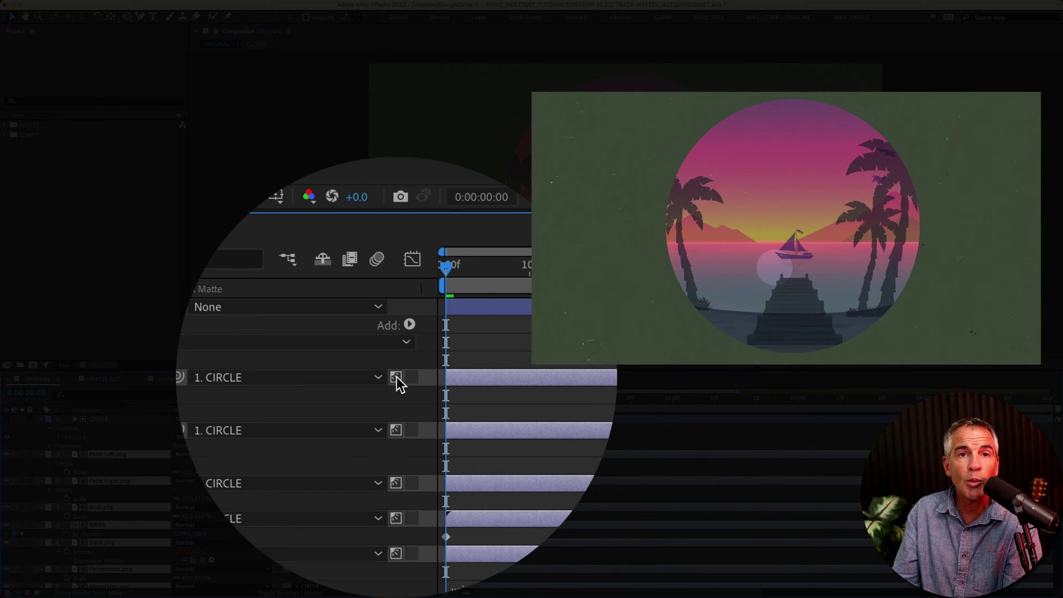
{"action": "left_click", "coordinate": [396, 377]}
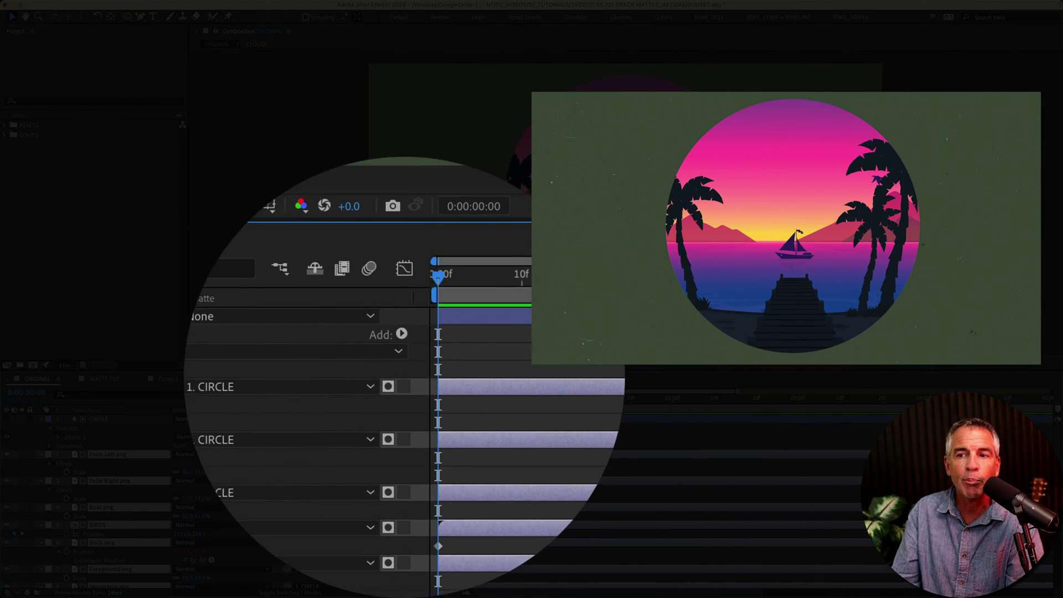
{"action": "left_click", "coordinate": [405, 377]}
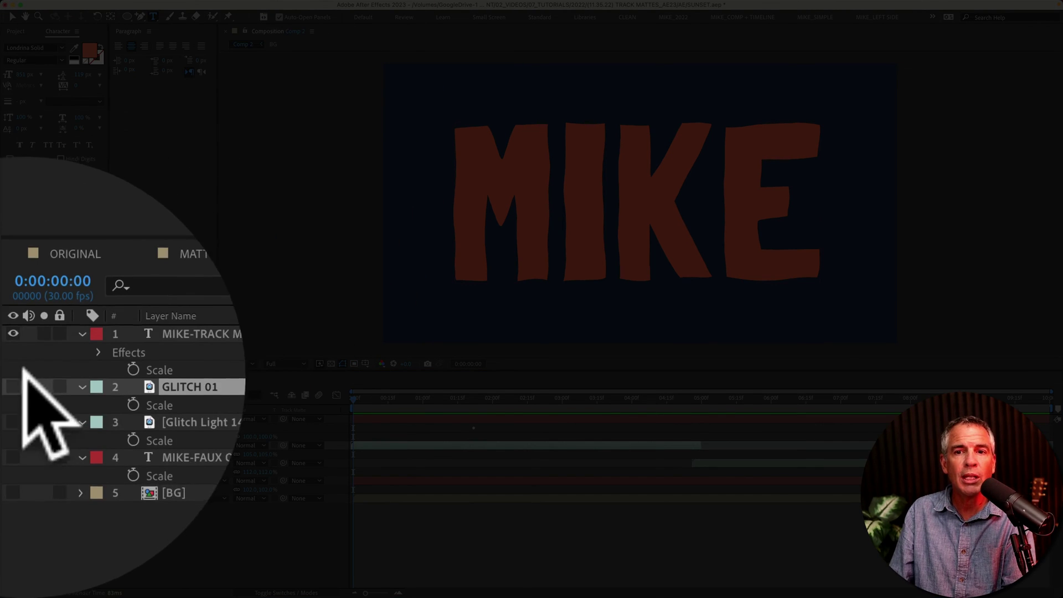
Hide the MIKE track matte text, show GLITCH 01, and preview Comp 2
{"action": "left_click", "coordinate": [14, 379]}
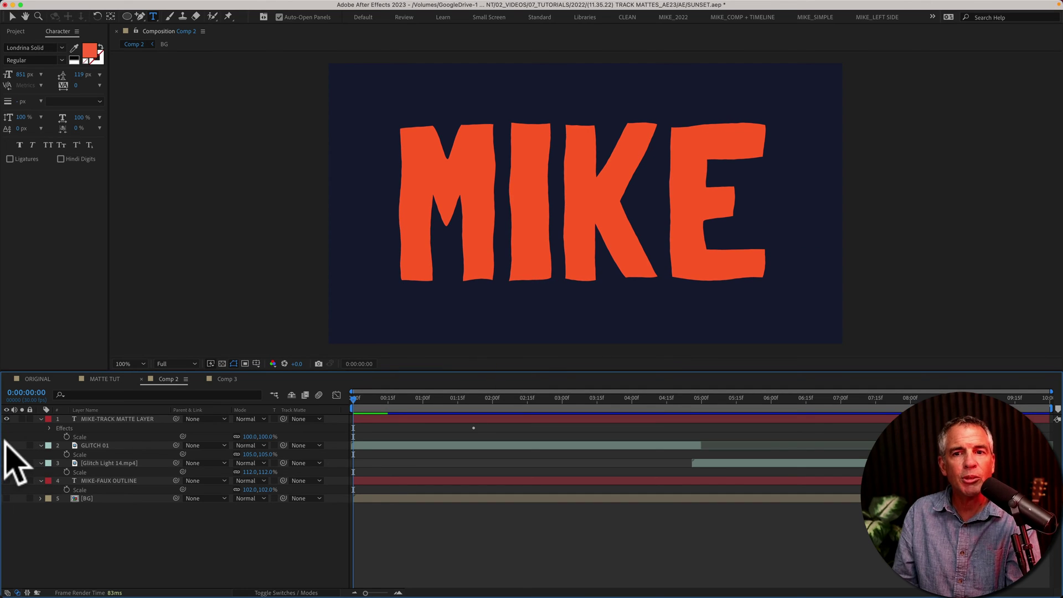
{"action": "left_click", "coordinate": [7, 445]}
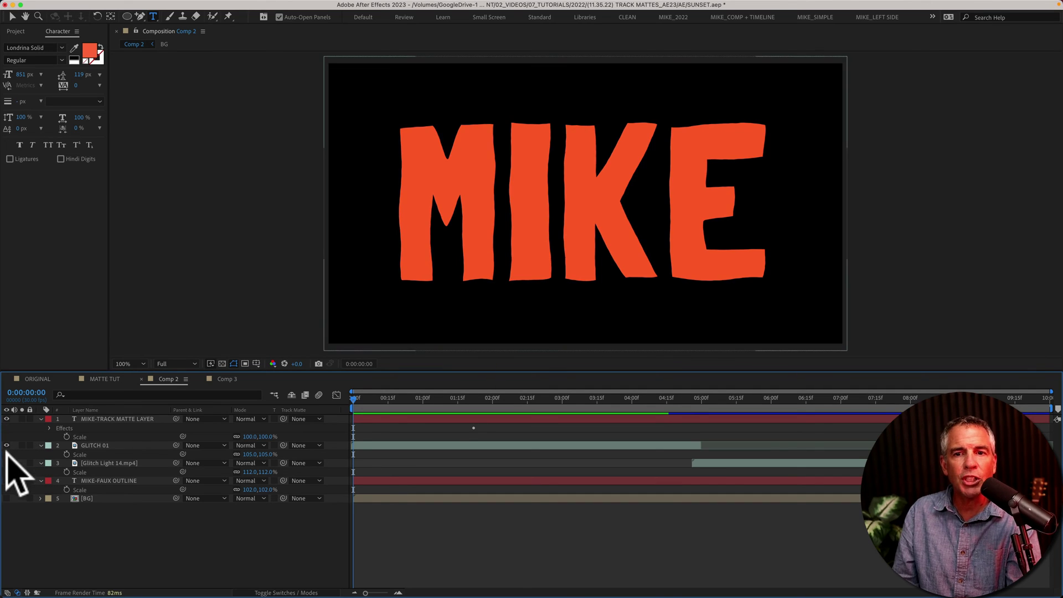
{"action": "key", "text": "space"}
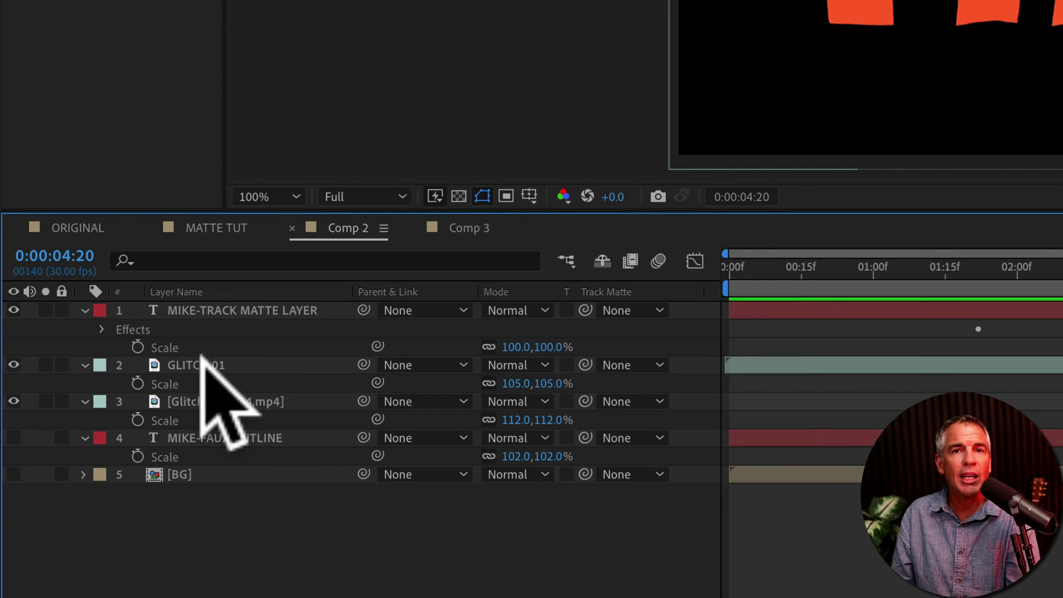
Pick-whip GLITCH 01 and Glitch Light 14.mp4's Track Matte to the MIKE-TRACK MATTE LAYER
{"action": "left_click", "coordinate": [206, 366]}
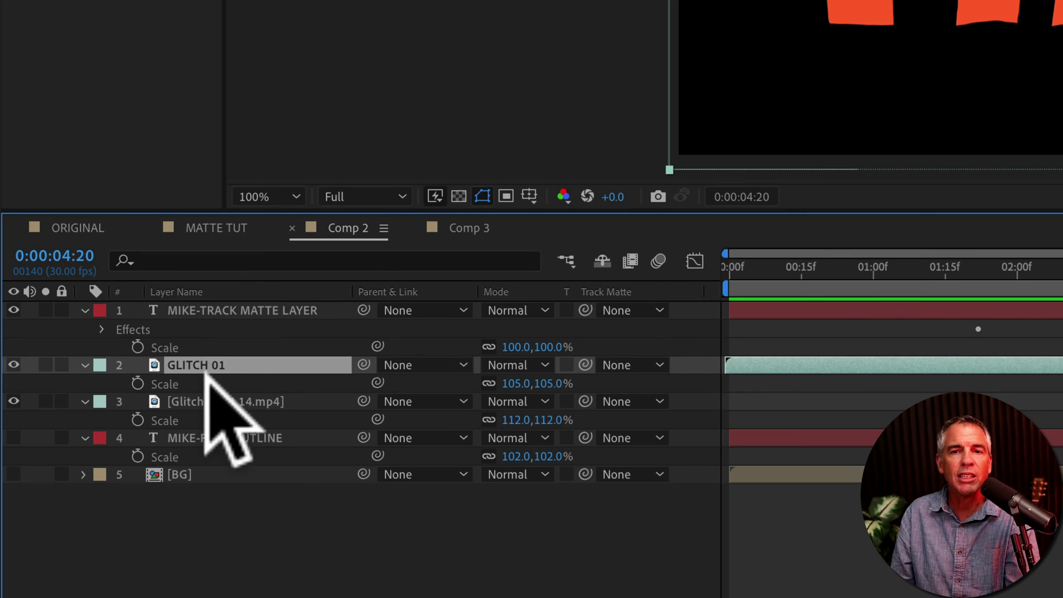
{"action": "left_click", "coordinate": [207, 399], "text": "shift"}
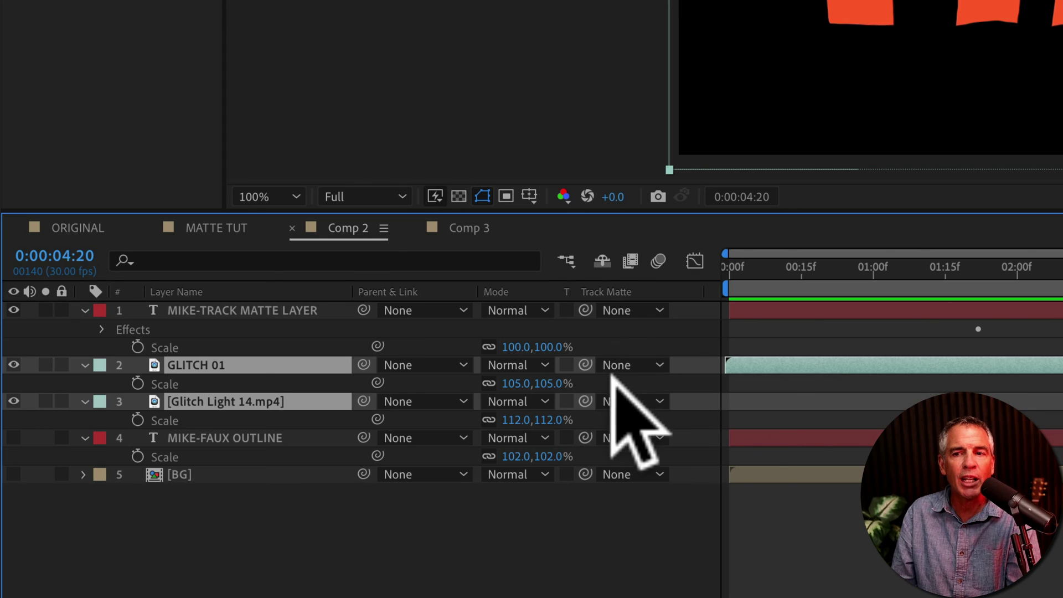
{"action": "left_click", "coordinate": [652, 365]}
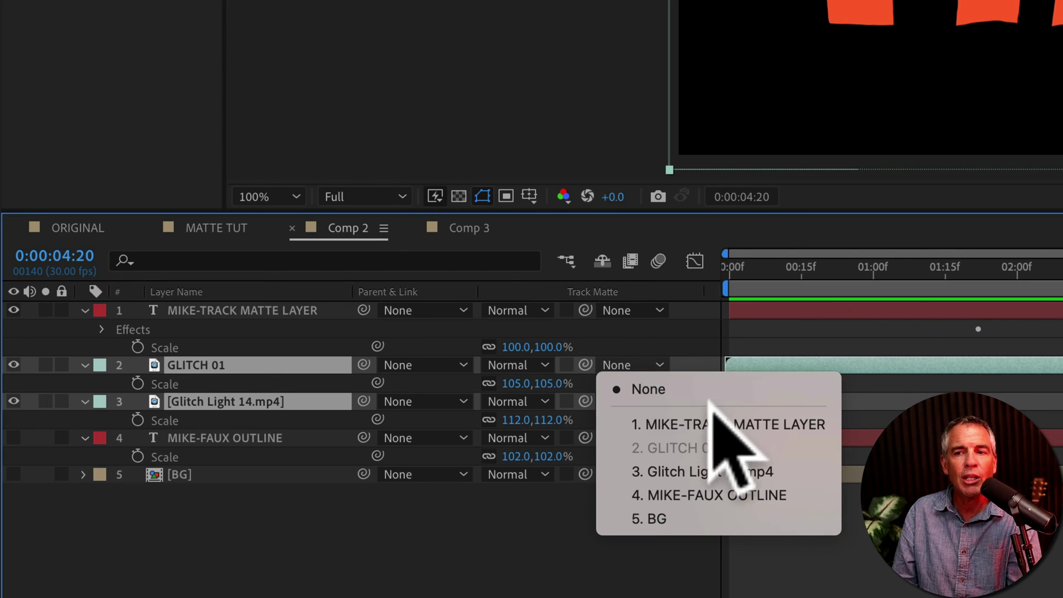
{"action": "left_click", "coordinate": [535, 558]}
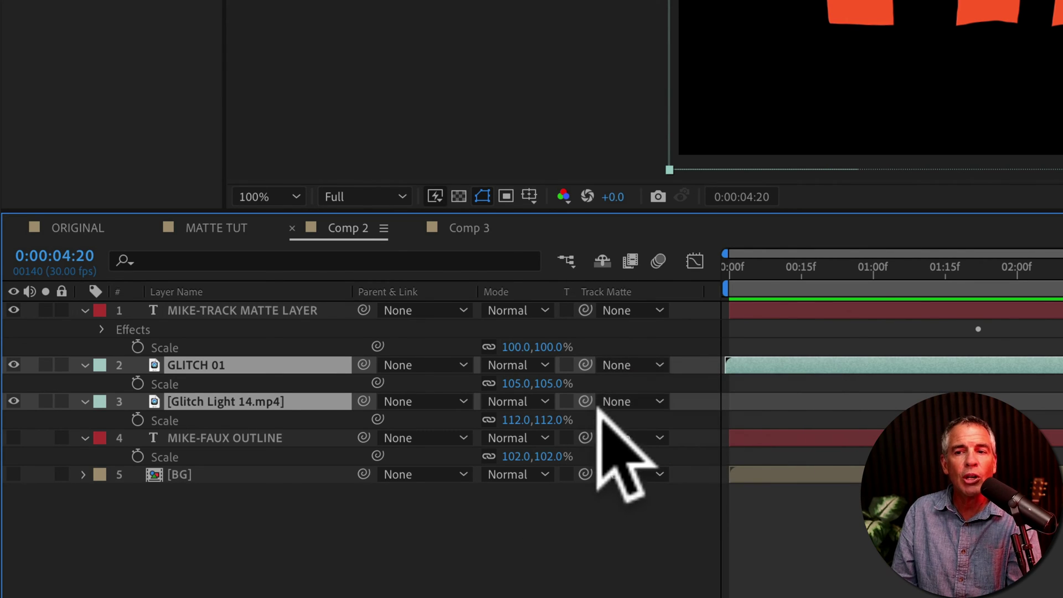
{"action": "left_click_drag", "start_coordinate": [586, 365], "coordinate": [270, 293]}
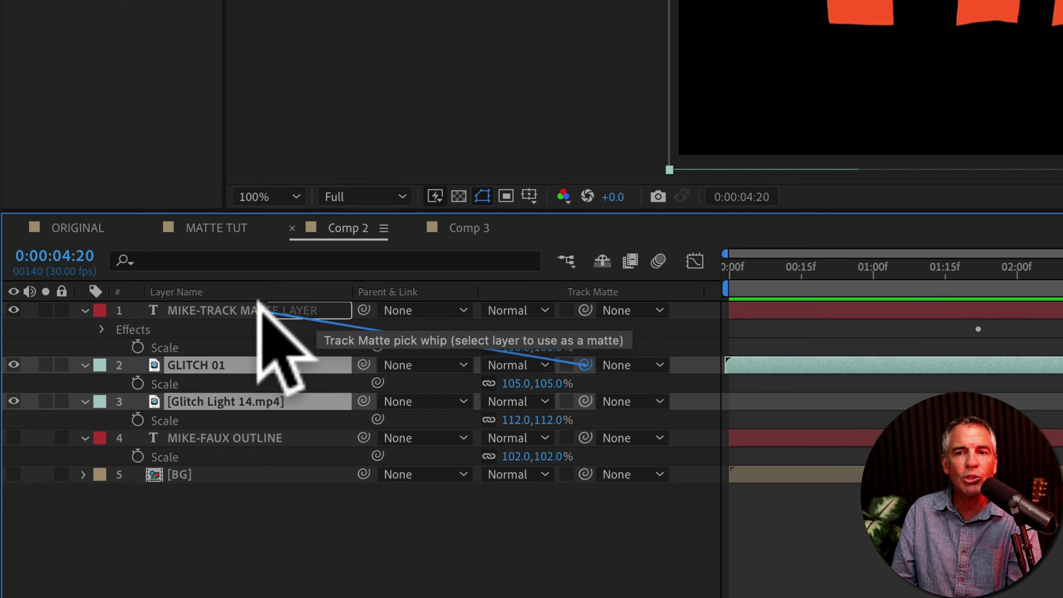
{"action": "left_click_drag", "start_coordinate": [259, 304], "coordinate": [199, 308]}
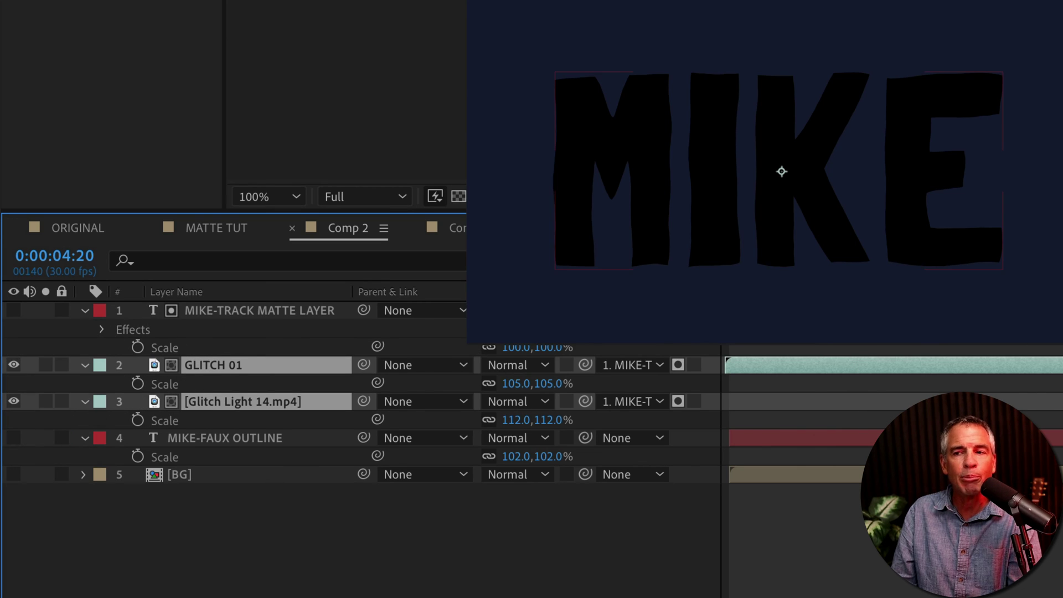
{"action": "key", "text": "space"}
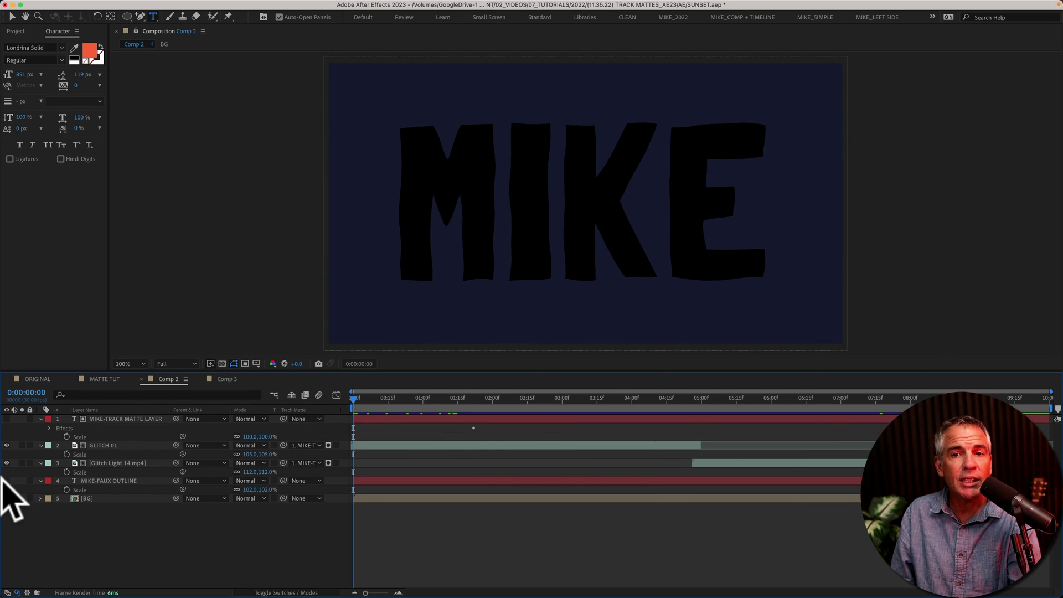
Show MIKE-FAUX OUTLINE and BG, then maximize and zoom the viewer and play the result
{"action": "left_click", "coordinate": [7, 480]}
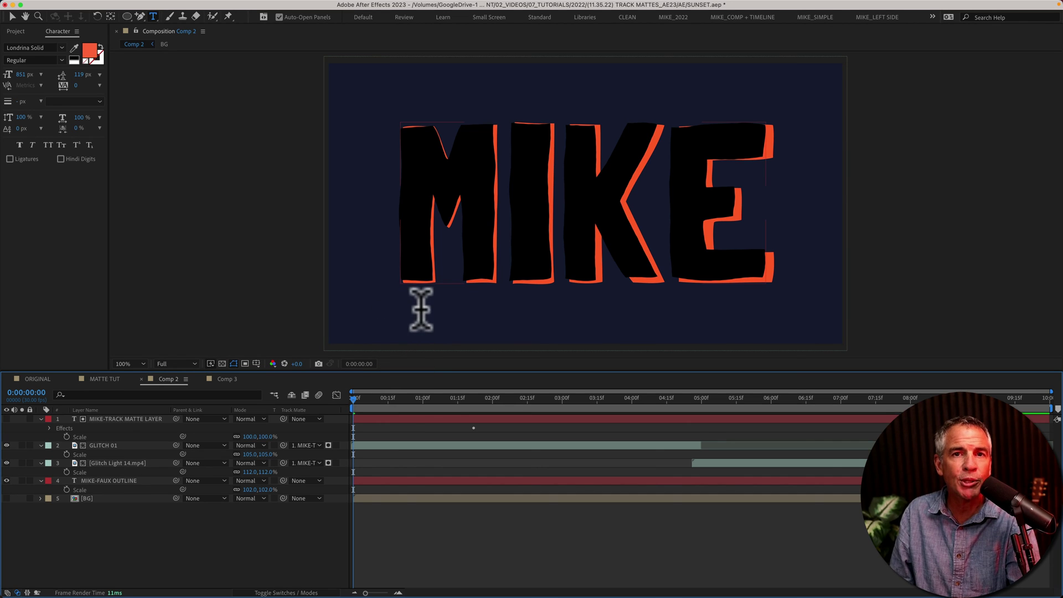
{"action": "left_click", "coordinate": [6, 497]}
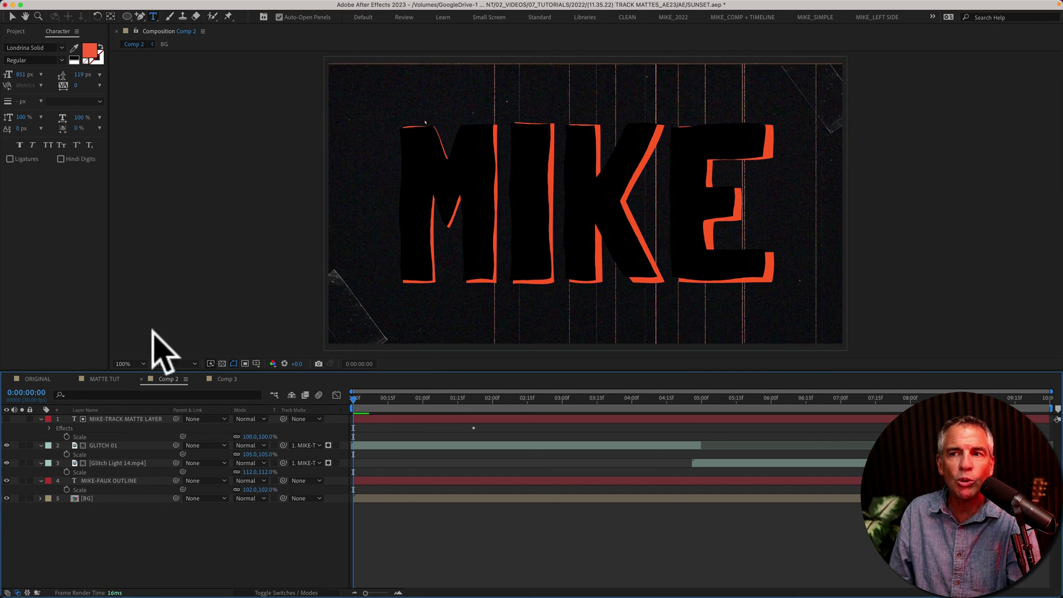
{"action": "key", "text": "grave"}
{"action": "key", "text": "period"}
{"action": "key", "text": "space"}
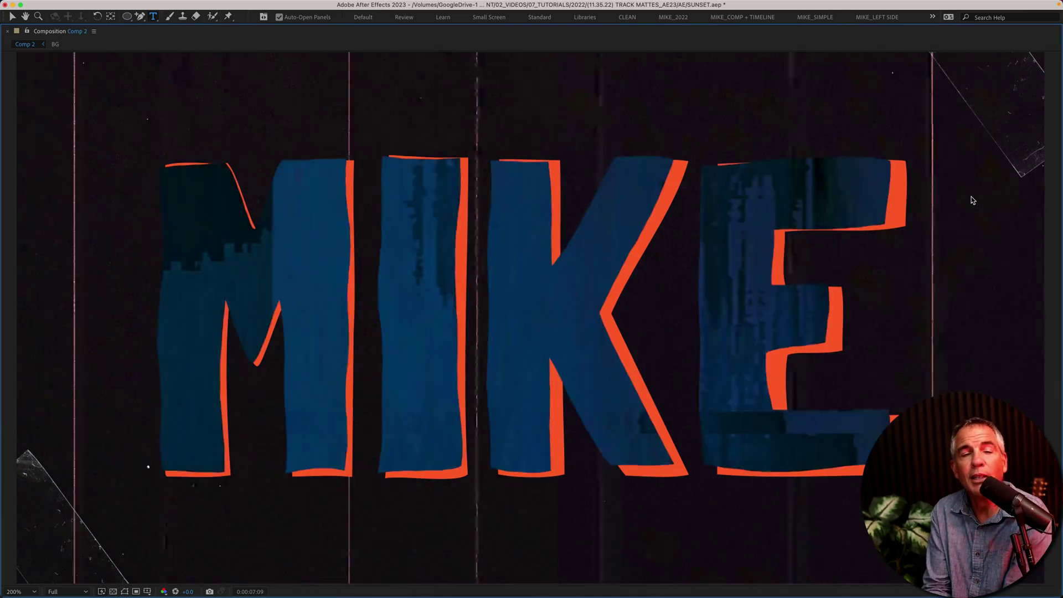